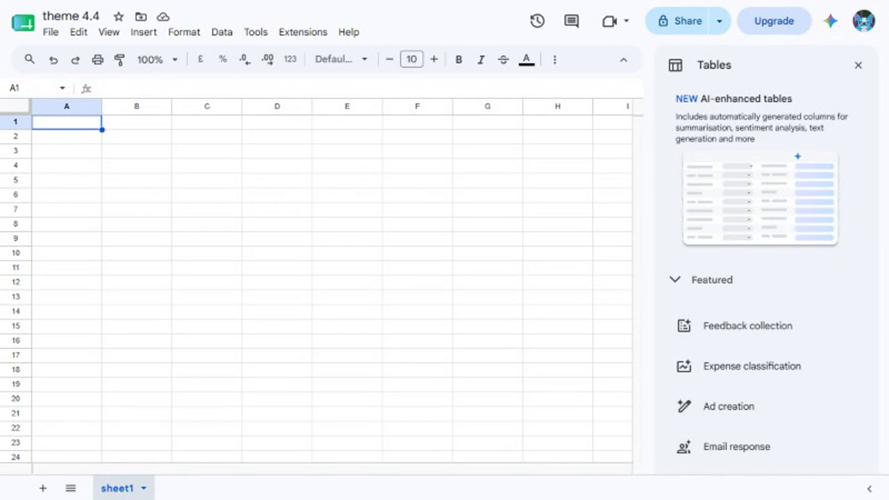
Step: Rename the sheet1 tab to 'Q1 Report'
click(143, 488)
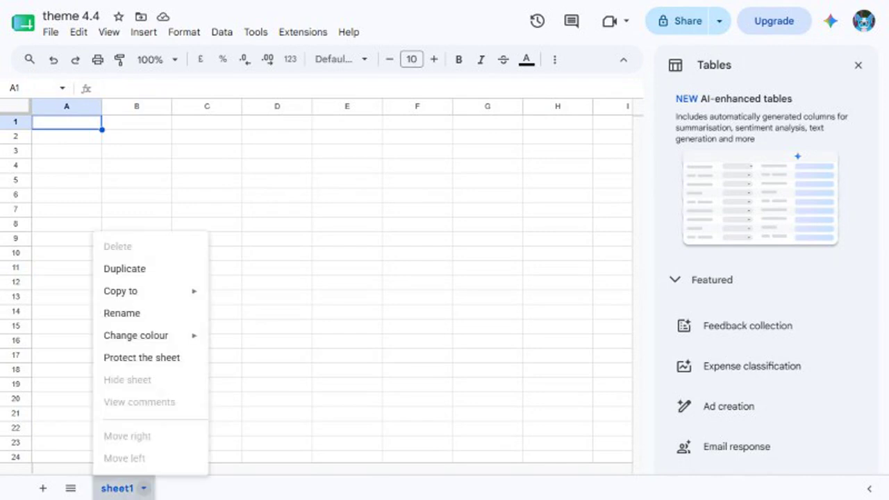
click(121, 313)
text(Q1 Report)
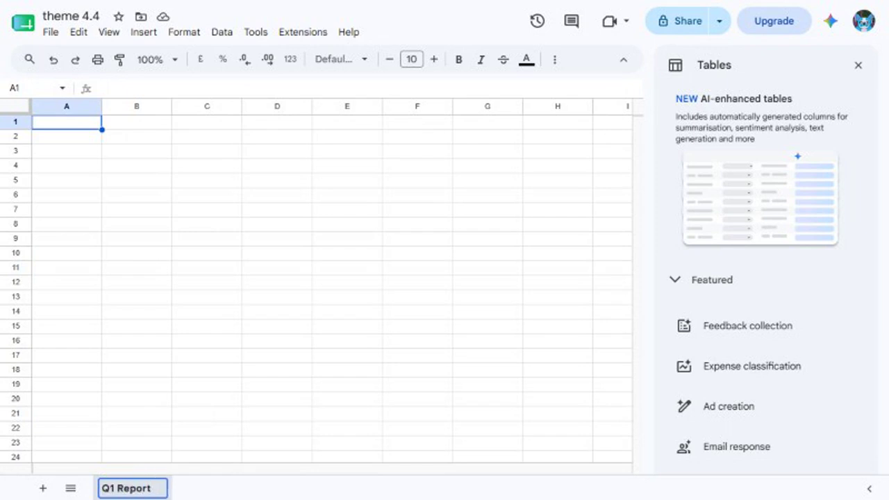
key(Return)
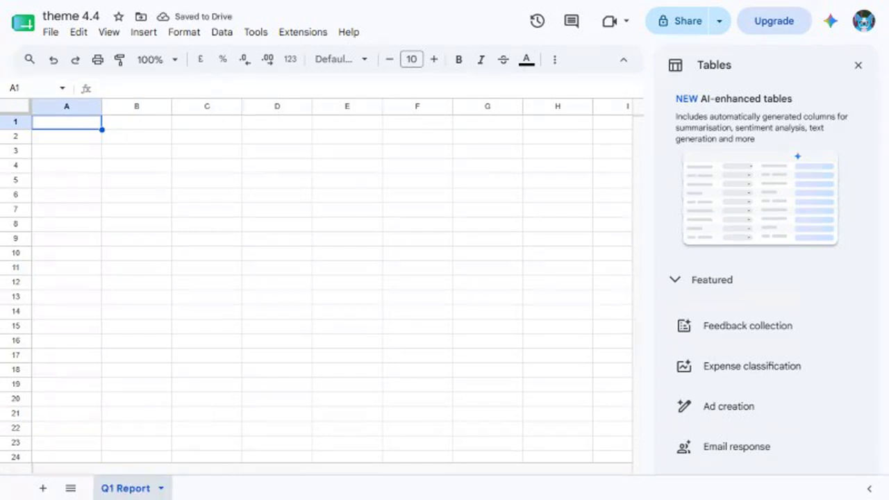
Step: Enter Region and Revenue headers, then rows North 45000 and South 38000
text(Region)
key(Tab)
text(Revenue)
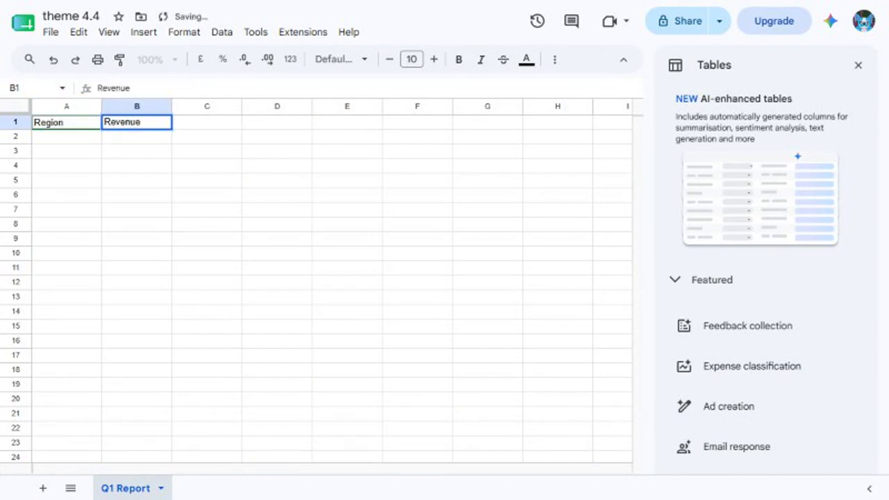
key(Return)
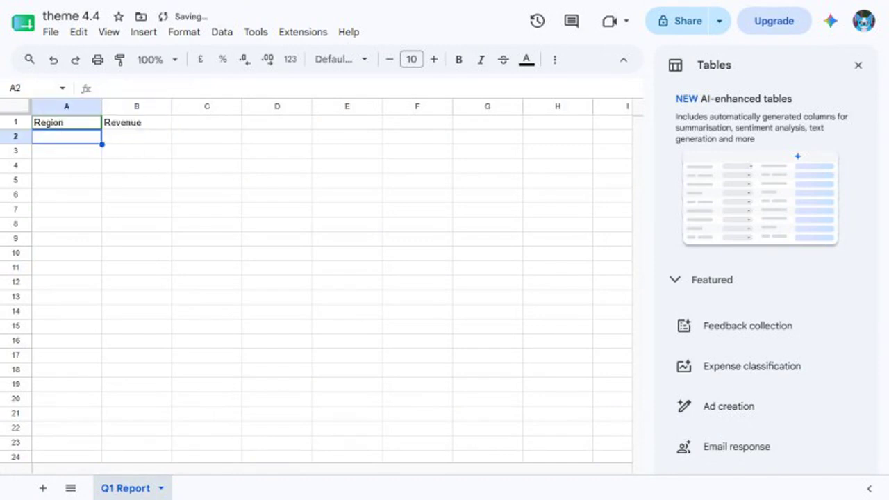
text(North)
key(Tab)
text(45000)
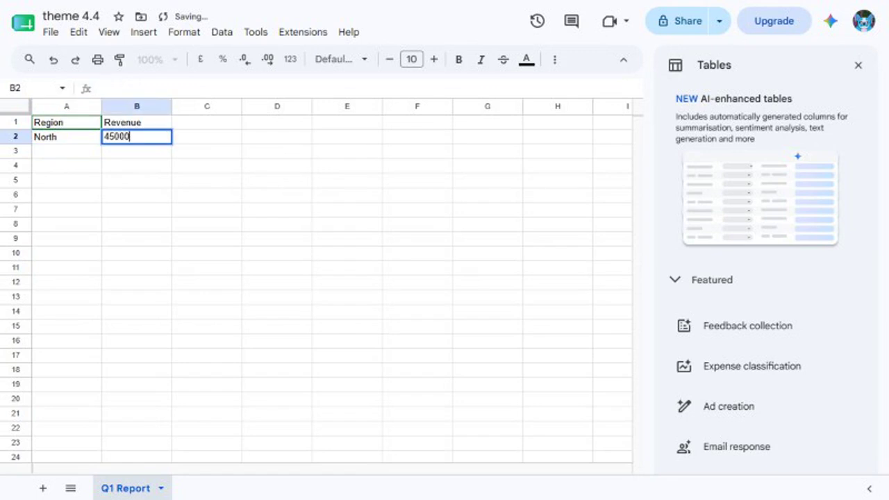
key(Return)
text(South)
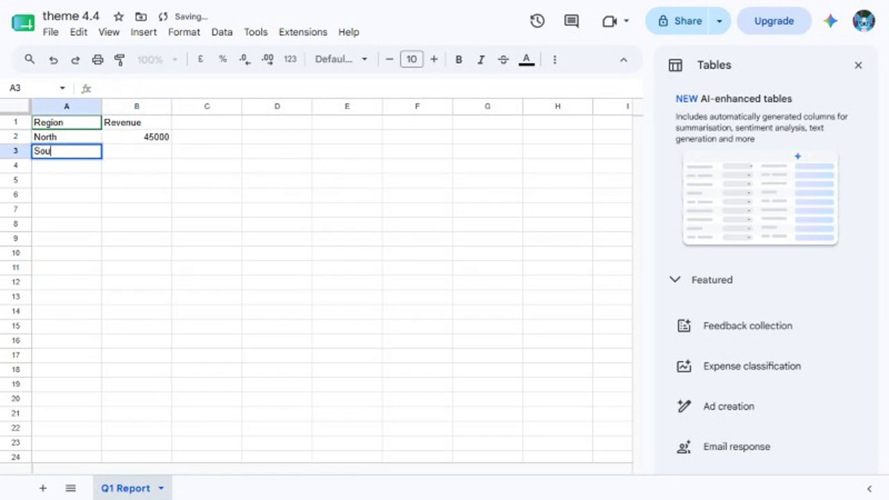
key(Tab)
text(38000)
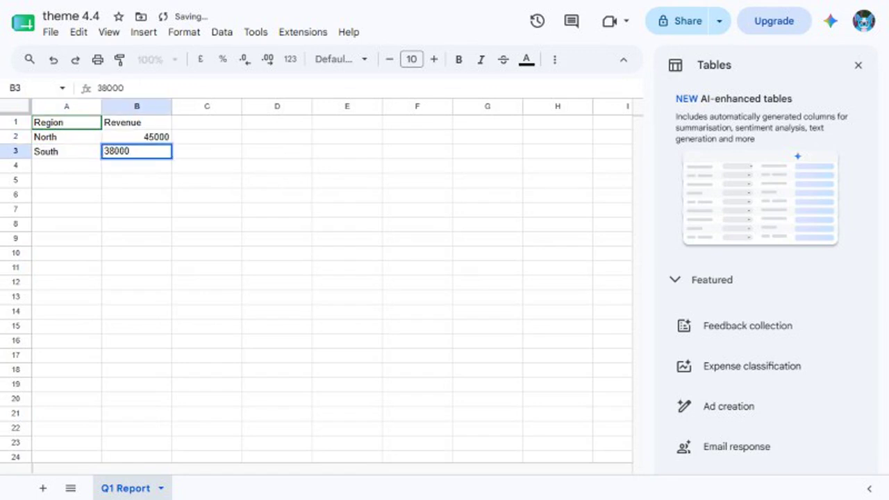
key(Return)
Step: Add rows East 52000 and West 41000, then select the table A1:B5
text(East)
key(Tab)
text(52000)
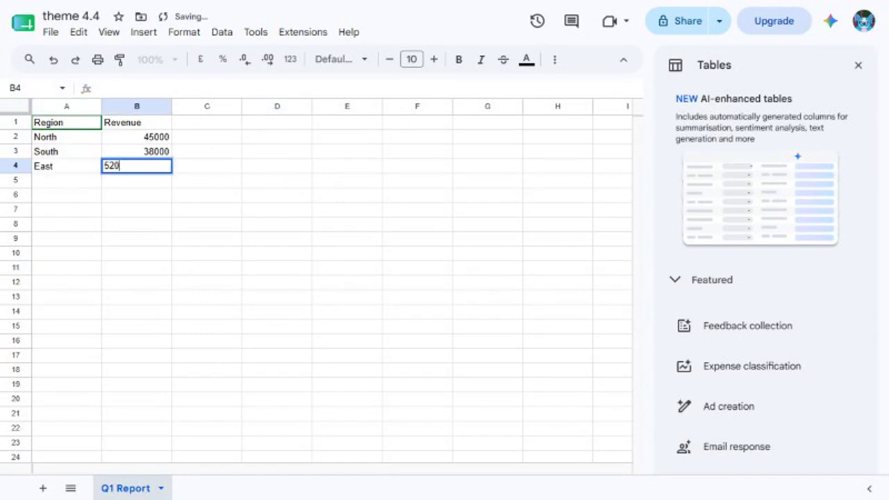
key(Return)
text(West)
key(Tab)
text(41000)
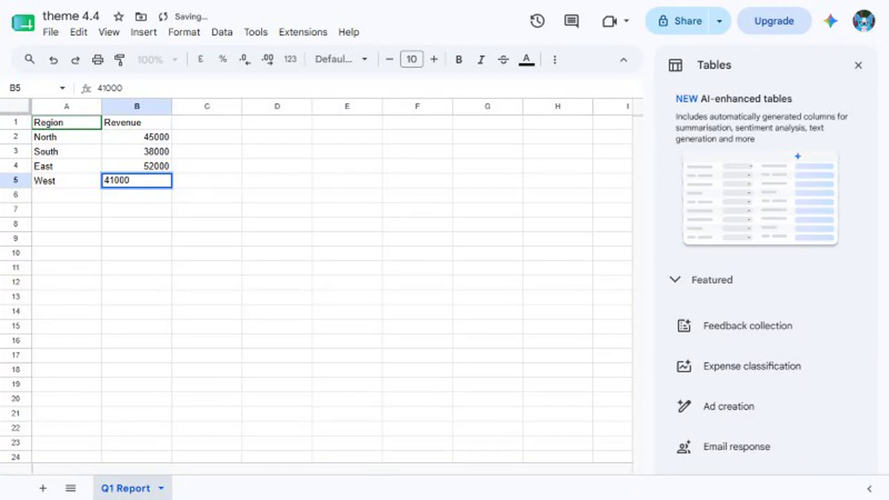
key(Return)
click(33, 89)
text(A1:B5)
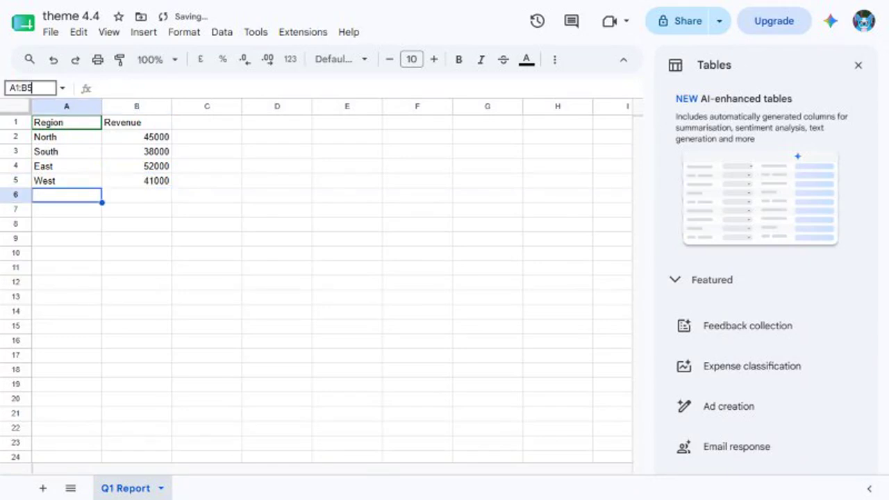
key(Return)
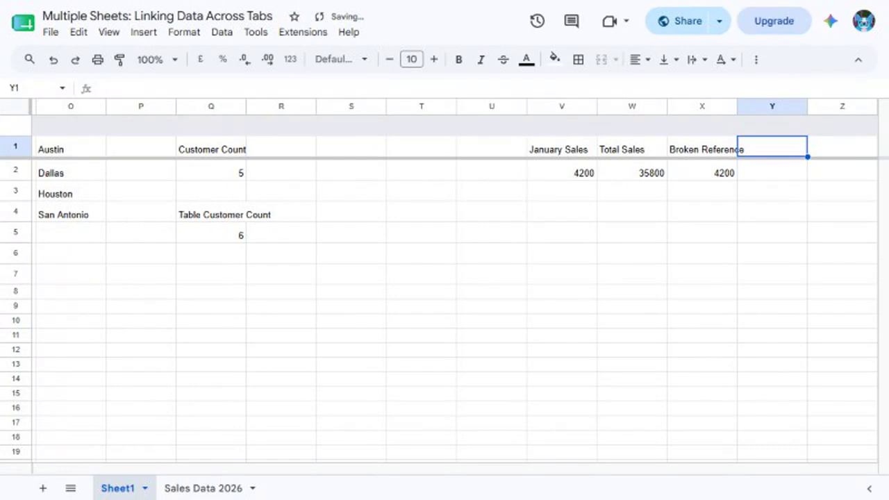
Step: Put the heading 'Imported Q1 Report' in Y1 and an IMPORTRANGE of 'Q1 Report'!A1:B5 in Y2
text(Imported Q1 Report)
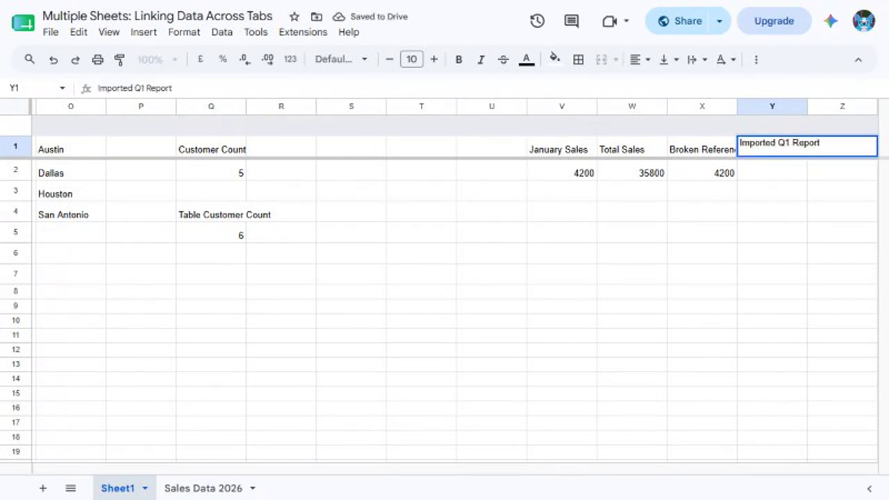
key(Return)
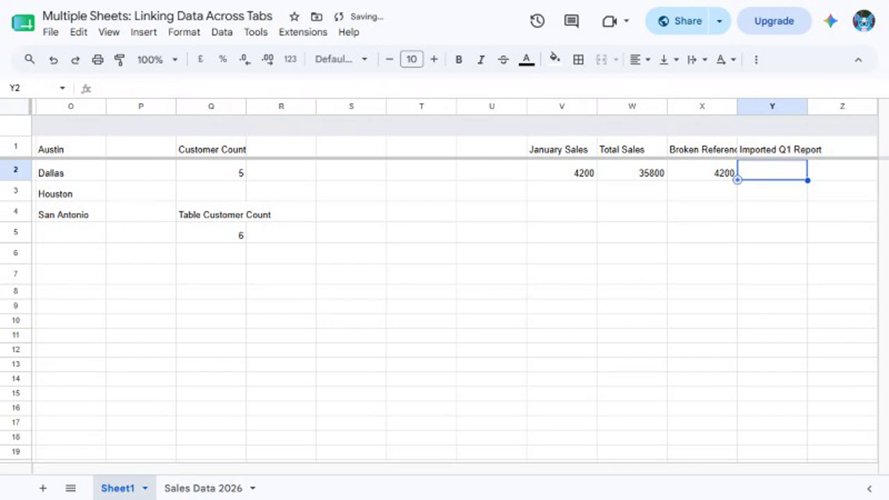
text(=IMPORTRA)
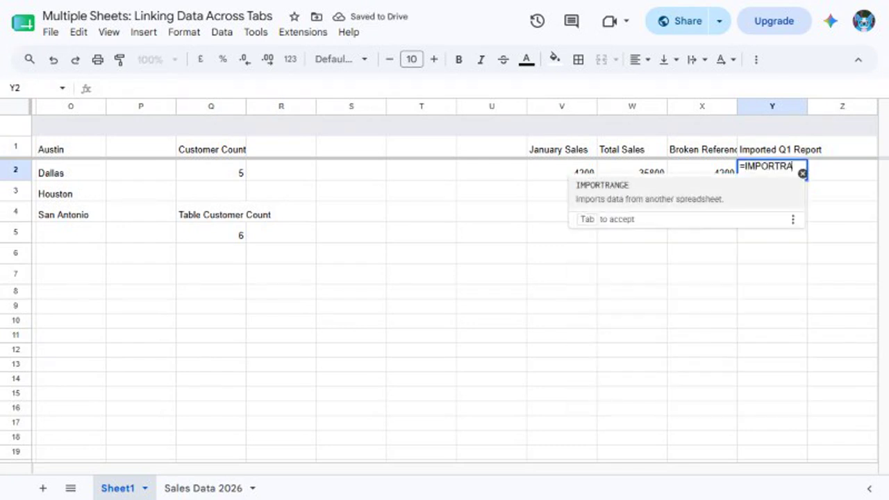
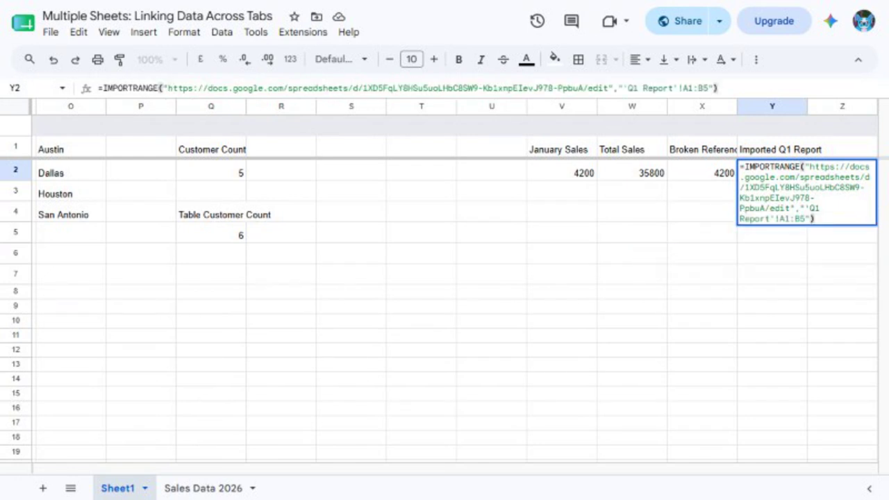
key(Return)
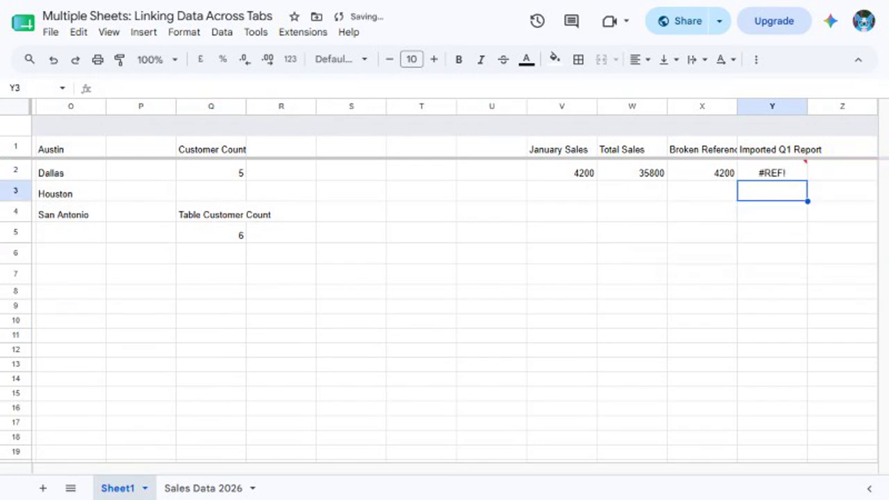
click(771, 172)
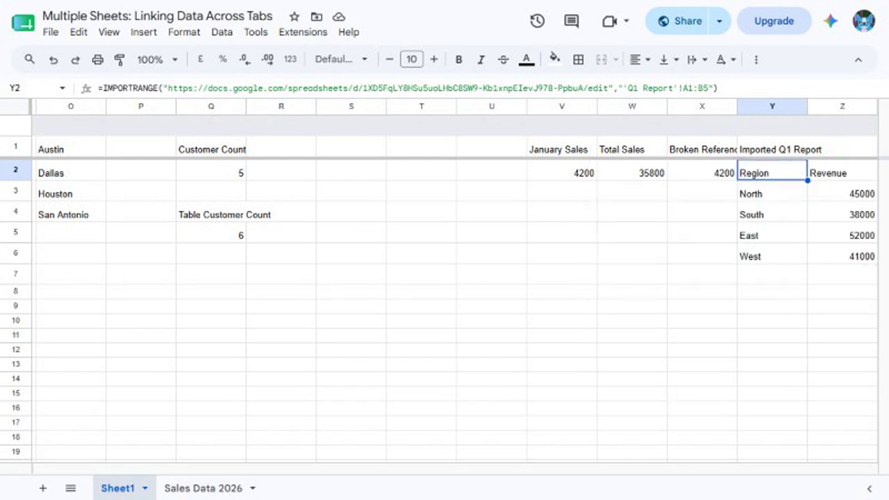
Step: Go to the Name Box to address the imported Region/Revenue block
click(30, 89)
Step: Select the imported range Y2:Z6 and change North's source revenue to 60000
text(Y2:Z6)
key(Return)
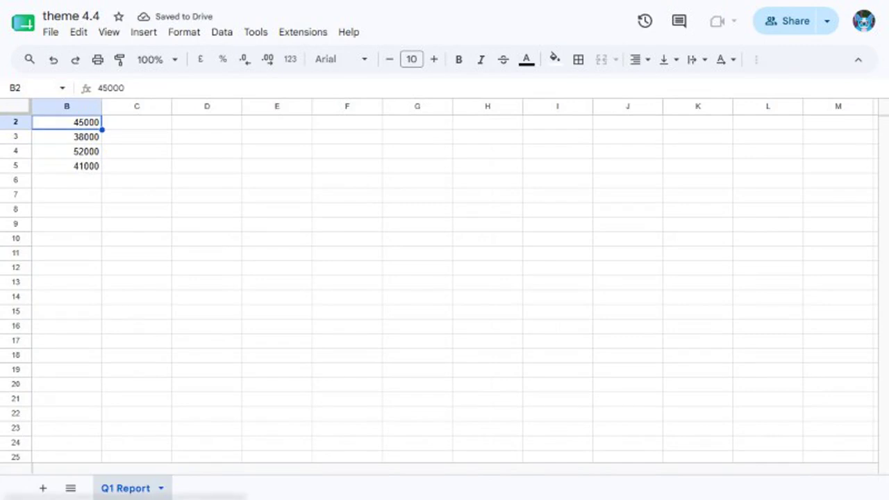
text(60000)
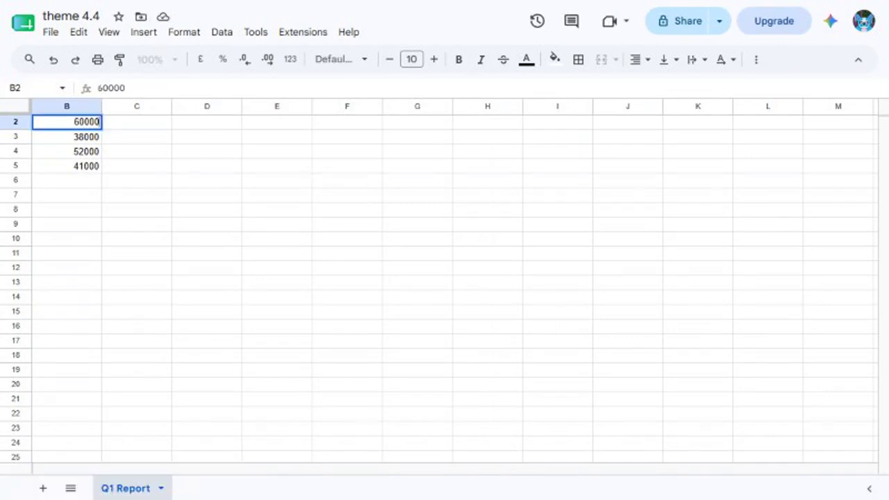
key(Return)
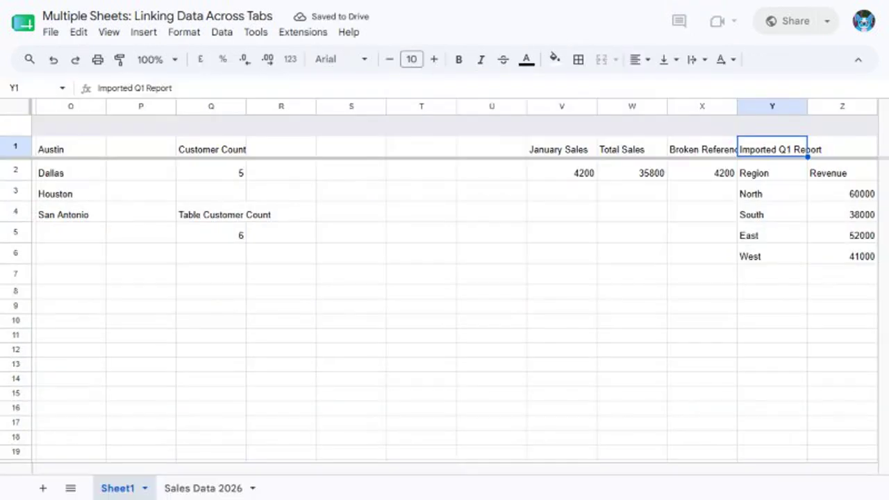
click(772, 171)
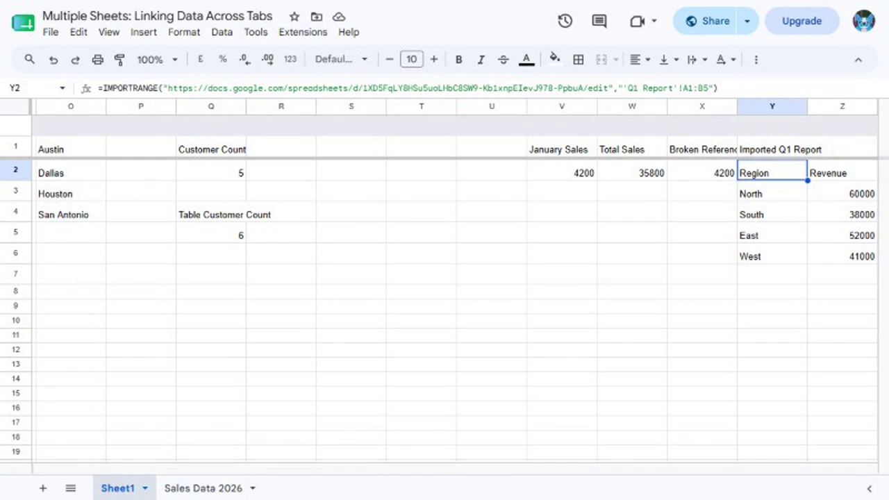
text(Y1)
key(Return)
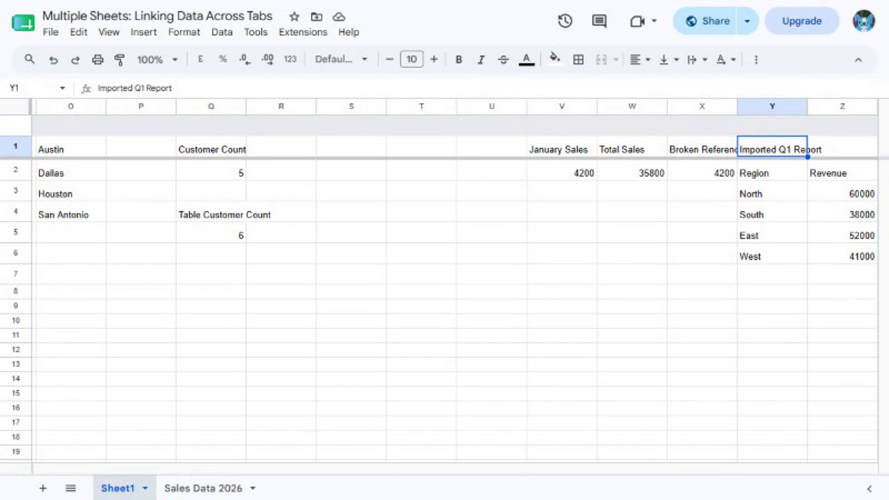
Step: Jump back to cell A1 of Sheet1 via the Name Box
text(A1)
key(Return)
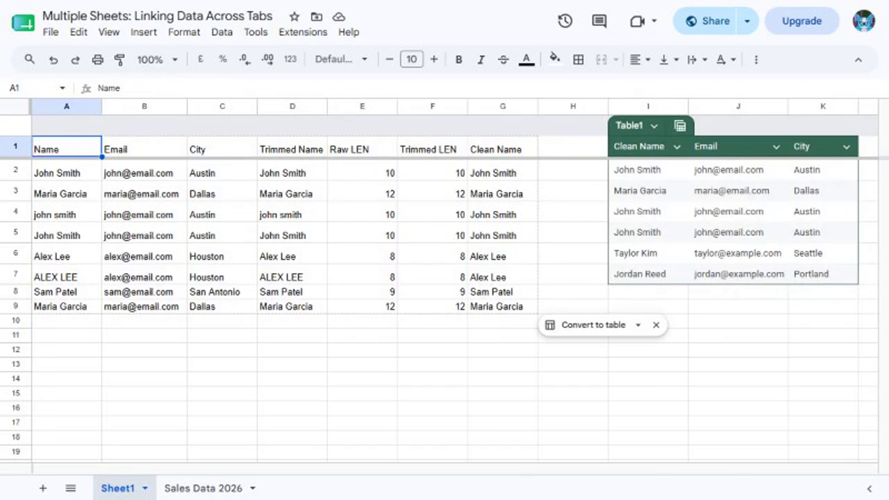